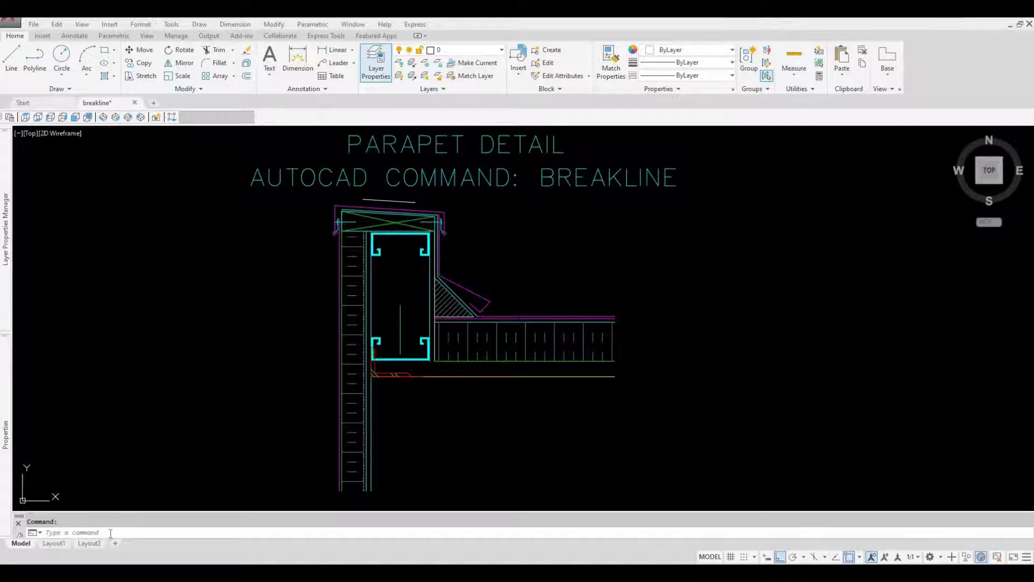
type("breakline")
Step: Draw a BREAKLINE between the wall's bottom-left and bottom-right ends, symbol at the midpoint
key("Return")
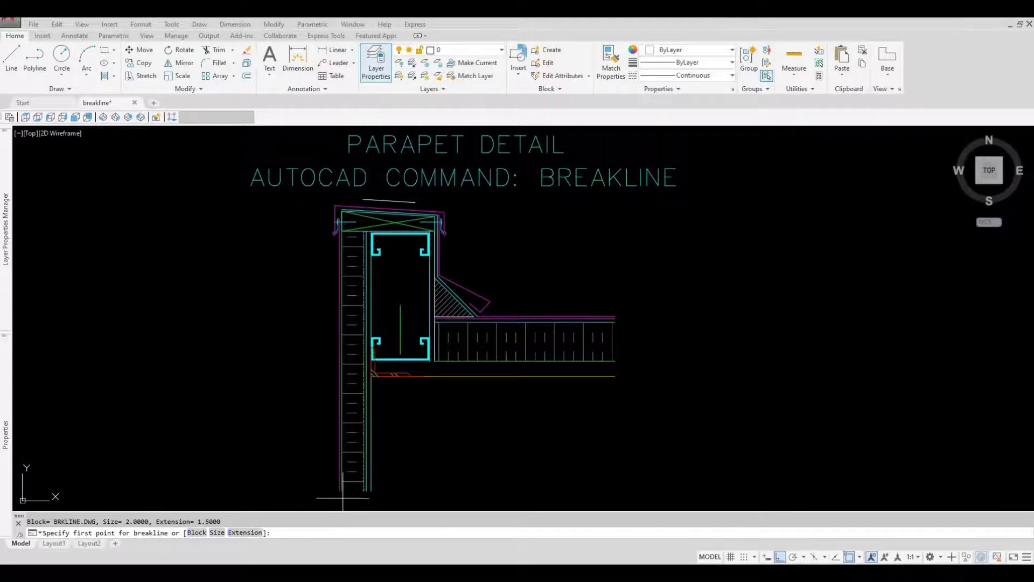
scroll(338, 494, "up", 2)
scroll(340, 493, "up", 2)
scroll(347, 490, "up", 2)
middle_click_drag(347, 490, 353, 358)
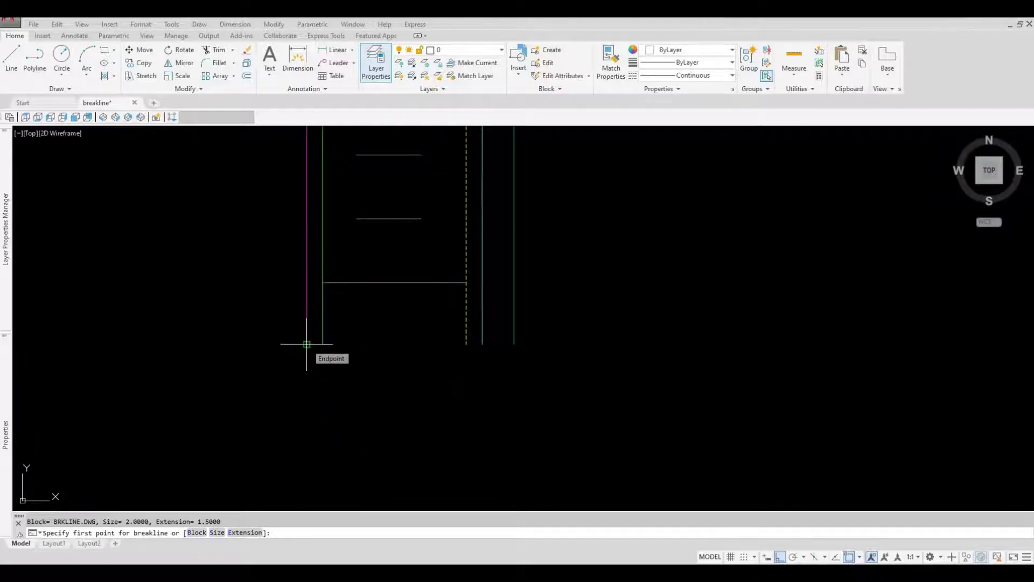
left_click(306, 345)
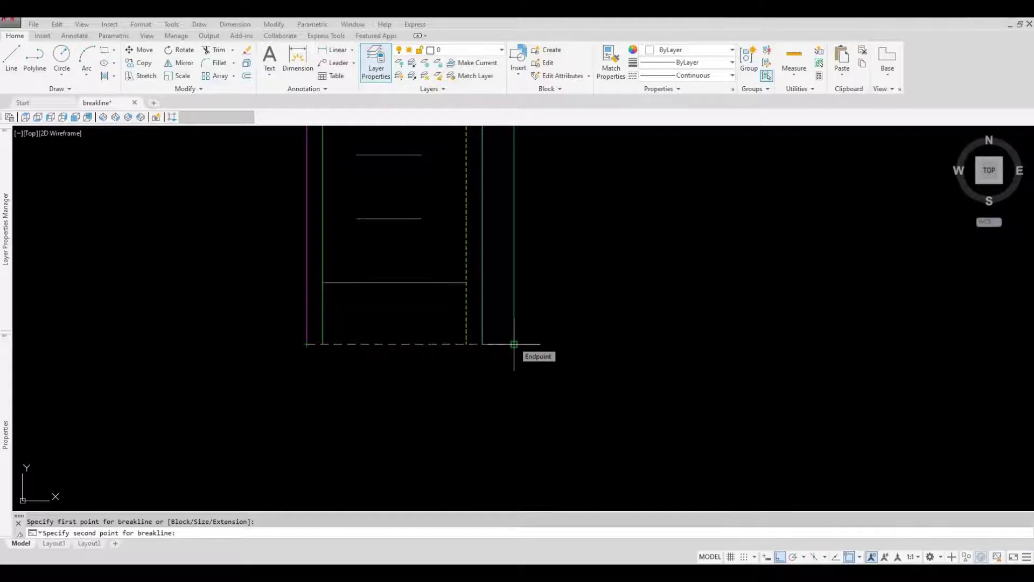
left_click(514, 345)
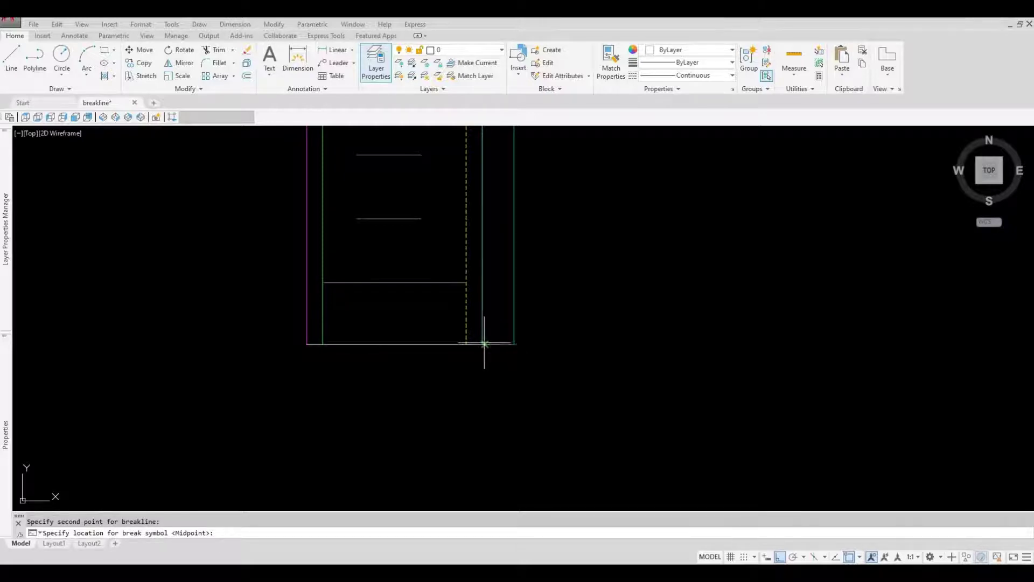
left_click(411, 344)
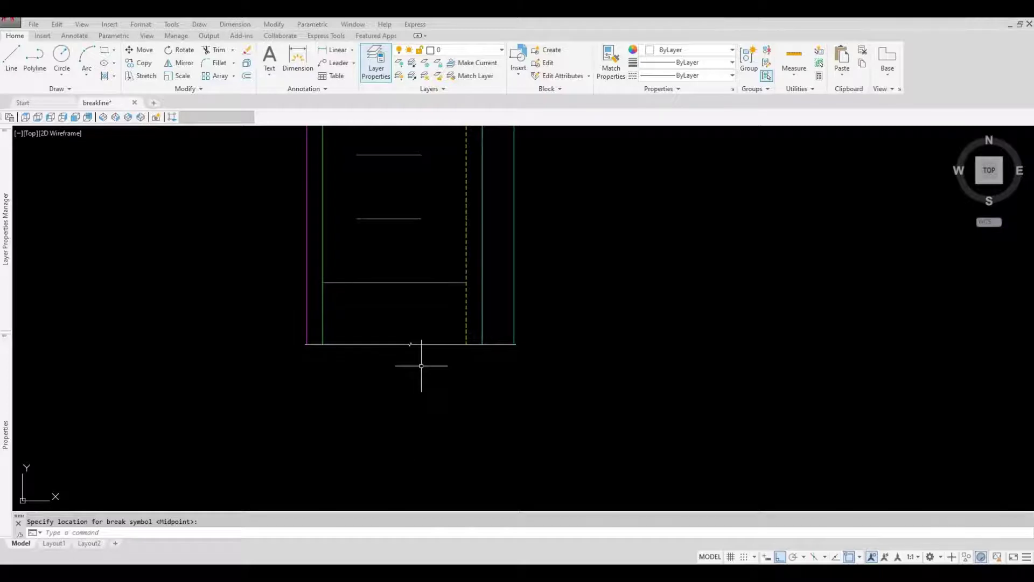
scroll(422, 366, "up", 3)
scroll(397, 346, "up", 2)
mouse_move(395, 346)
middle_mouse_down()
mouse_move(467, 346)
mouse_move(444, 325)
mouse_move(459, 329)
middle_mouse_up()
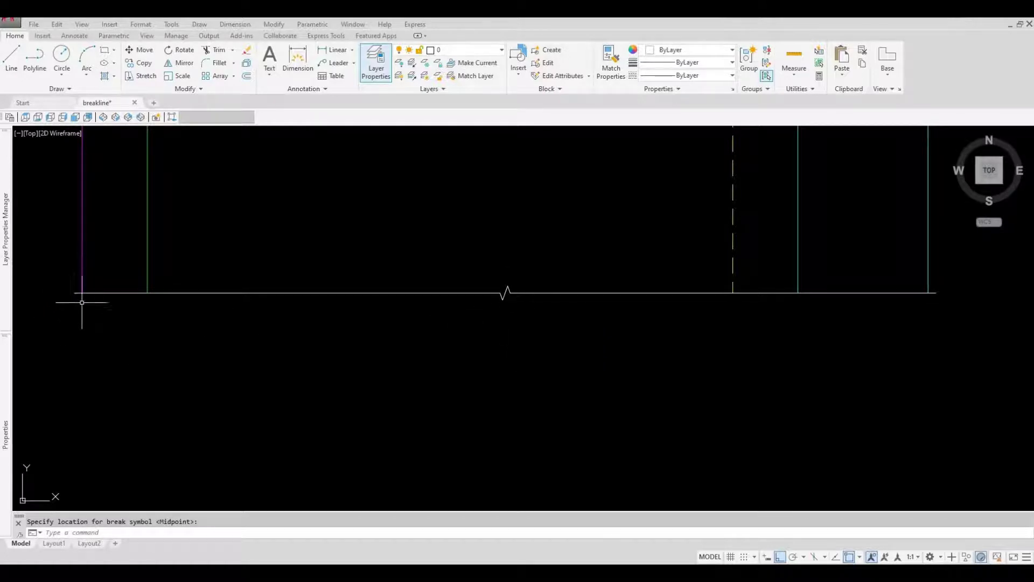
scroll(234, 327, "down", 2)
scroll(234, 328, "down", 2)
Step: Select and erase the first zigzag breakline at the wall bottom
middle_click_drag(291, 330, 330, 390)
left_click(411, 414)
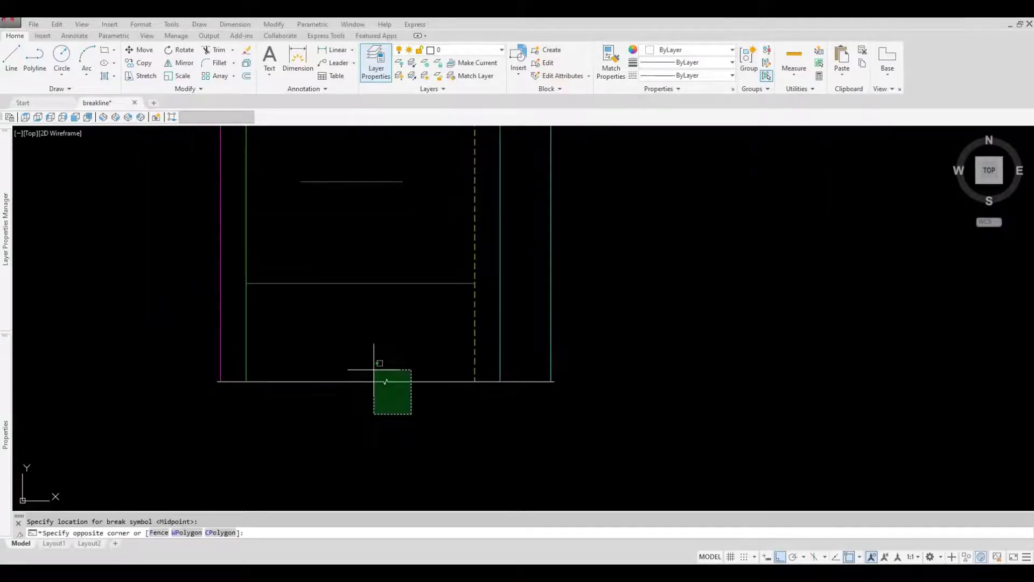
left_click(368, 367)
key("Delete")
key("Escape")
type("breakline")
Step: Restart BREAKLINE with break symbol size 6 and extension distance 4
key("Return")
type("s")
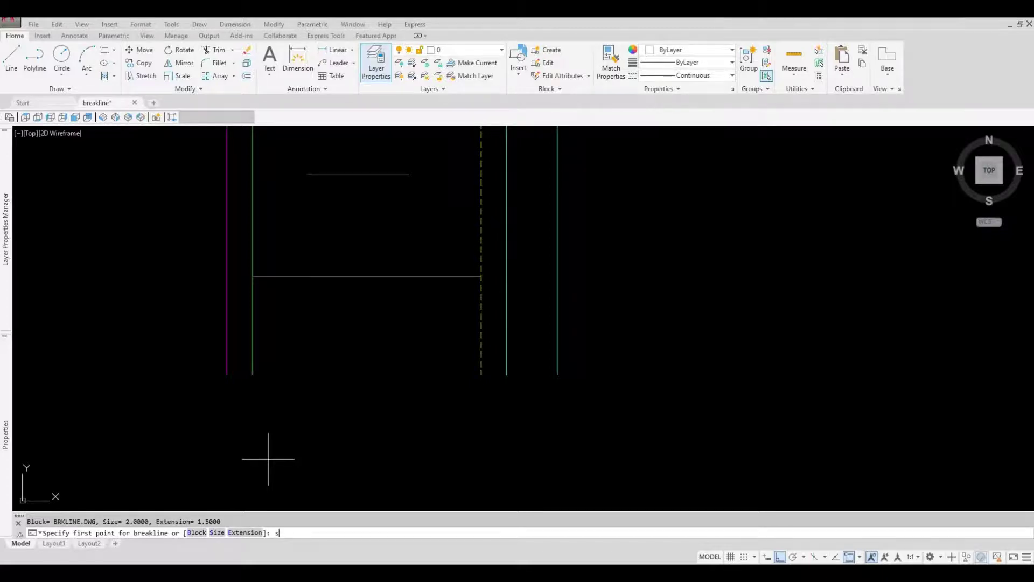
key("Return")
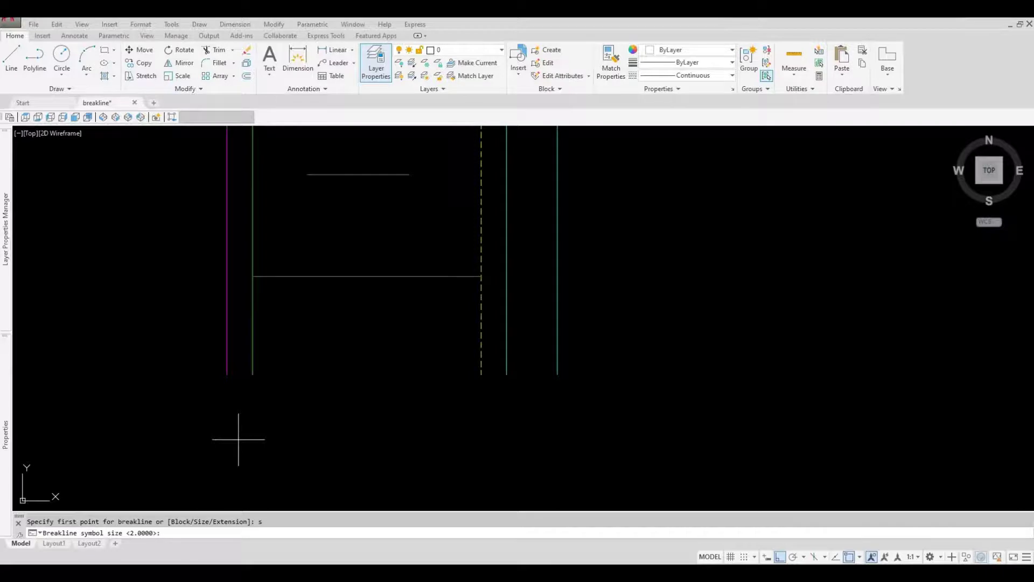
type("6")
key("Return")
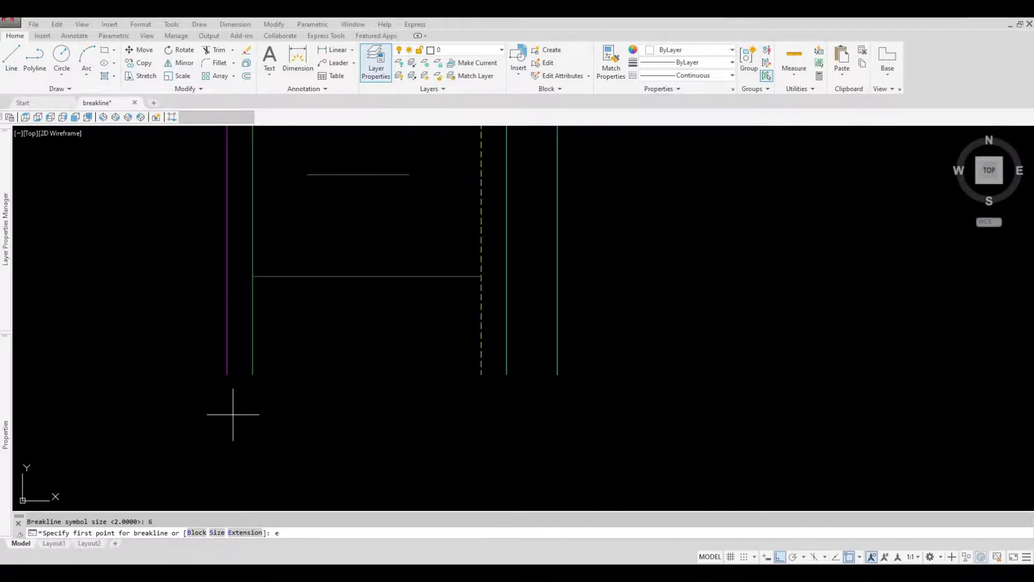
key("Return")
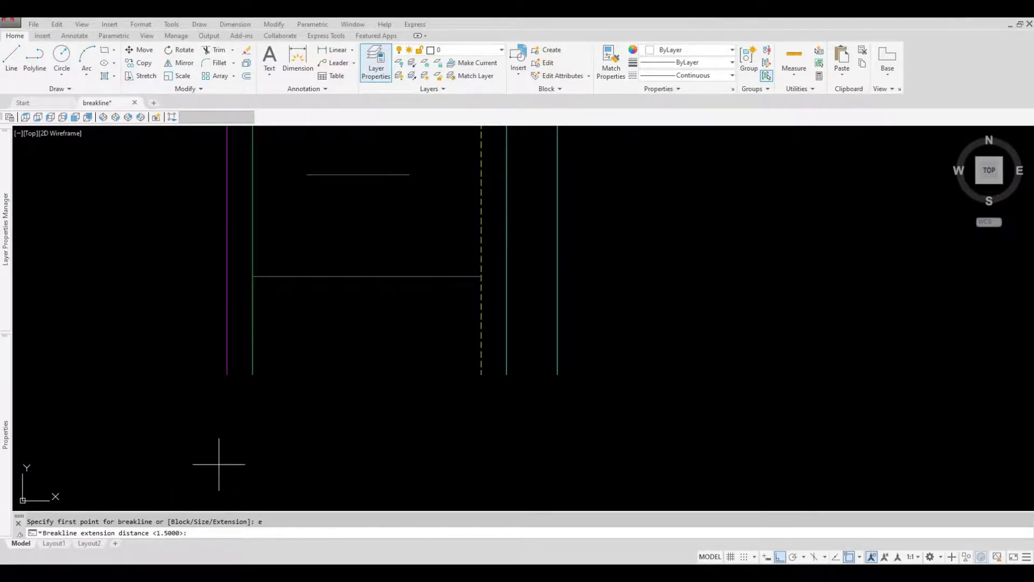
type("4")
key("Return")
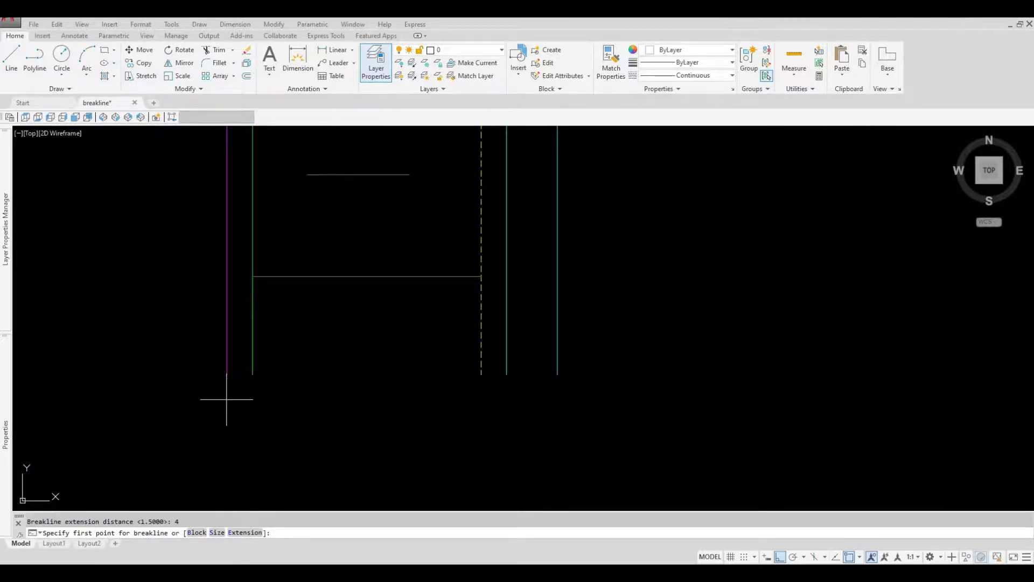
scroll(239, 390, "up", 4)
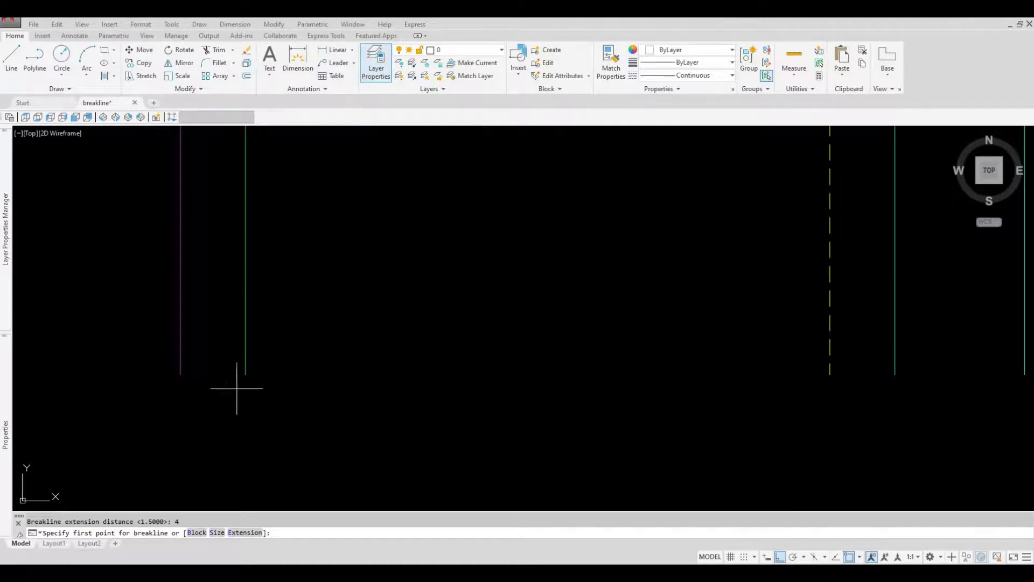
Step: Draw the size-6 breakline between the wall's bottom-left and bottom-right ends, symbol at midpoint
left_click(180, 374)
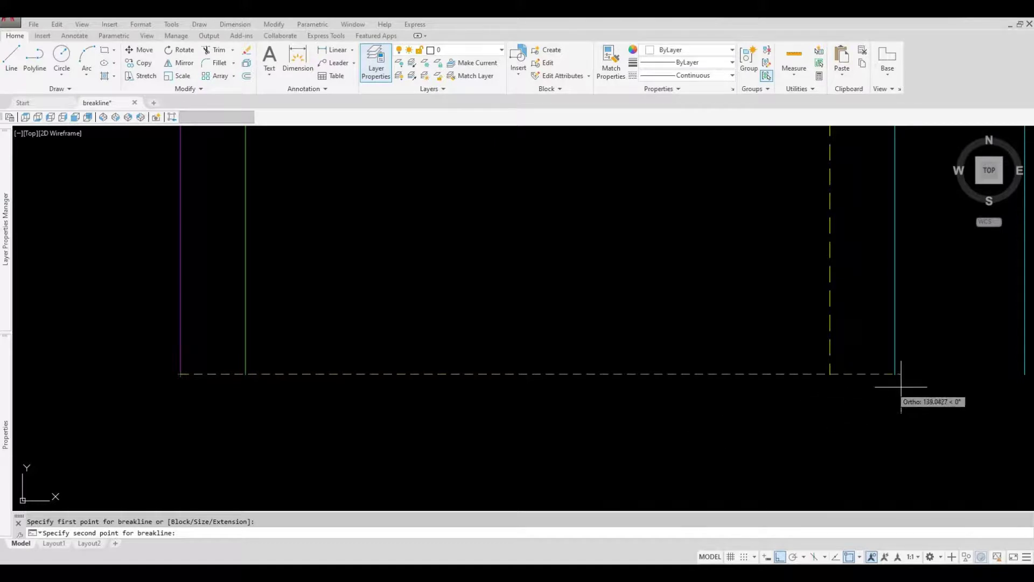
mouse_move(886, 395)
middle_mouse_down()
mouse_move(853, 409)
mouse_move(785, 404)
middle_mouse_up()
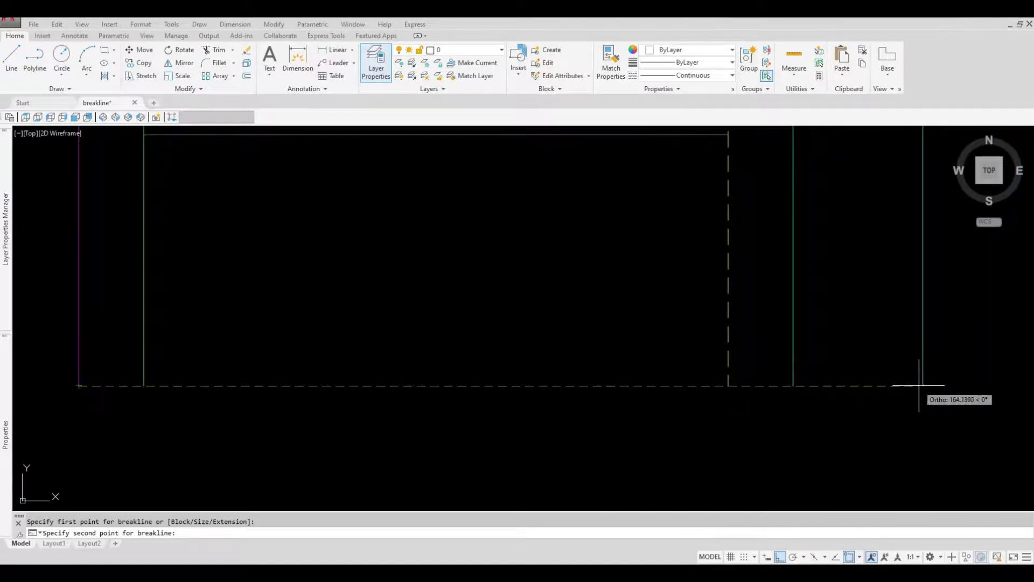
left_click(923, 385)
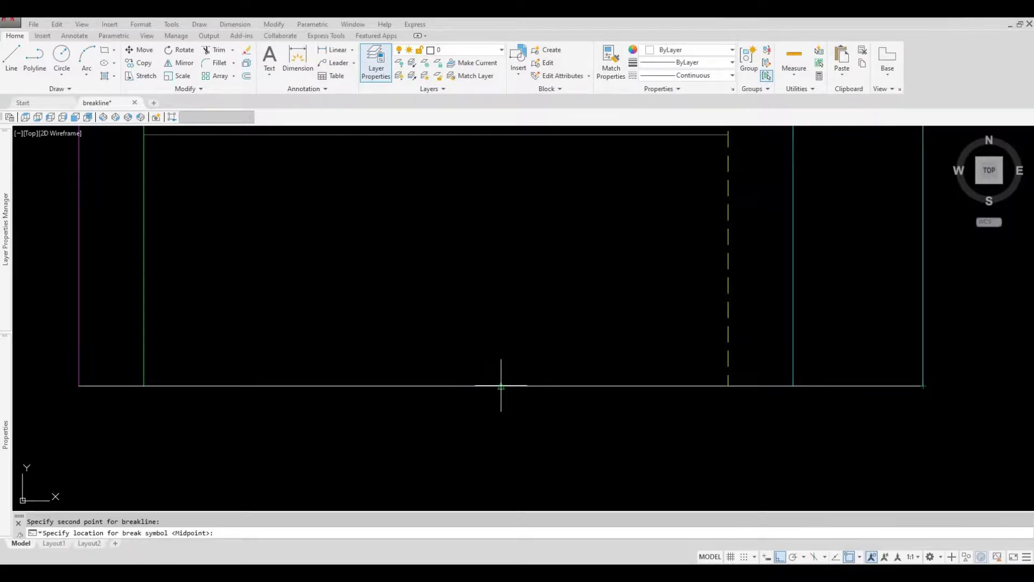
left_click(501, 386)
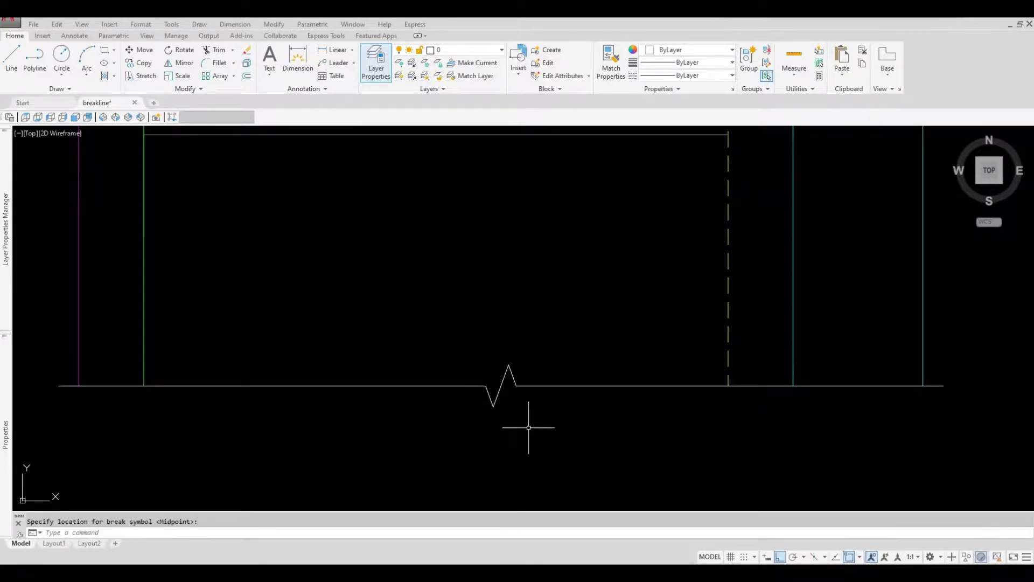
scroll(529, 428, "down", 3)
scroll(550, 421, "down", 2)
scroll(554, 424, "up", 2)
scroll(549, 424, "up", 1)
scroll(501, 423, "up", 2)
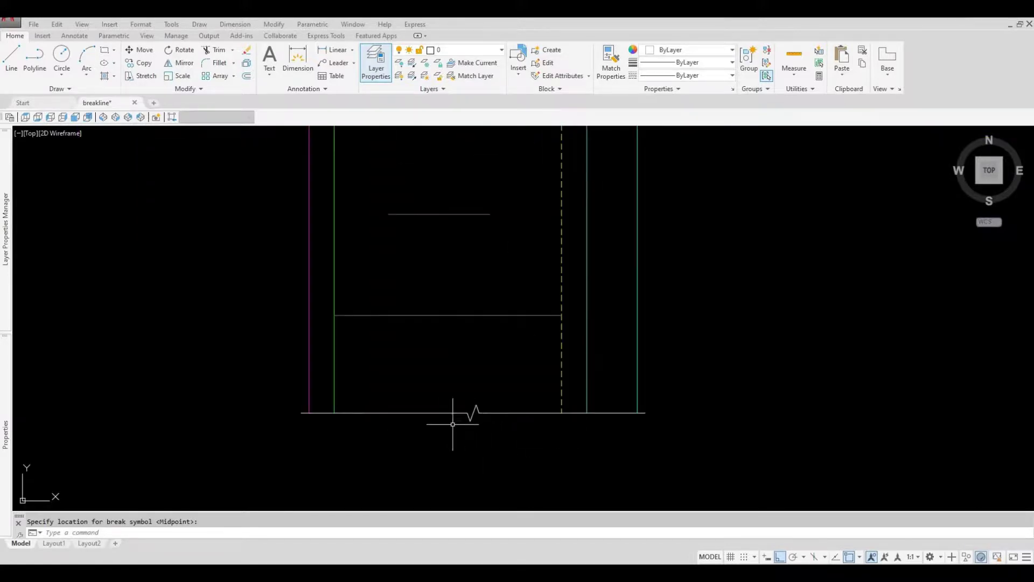
scroll(444, 412, "down", 3)
scroll(444, 411, "down", 2)
middle_click_drag(552, 369, 538, 399)
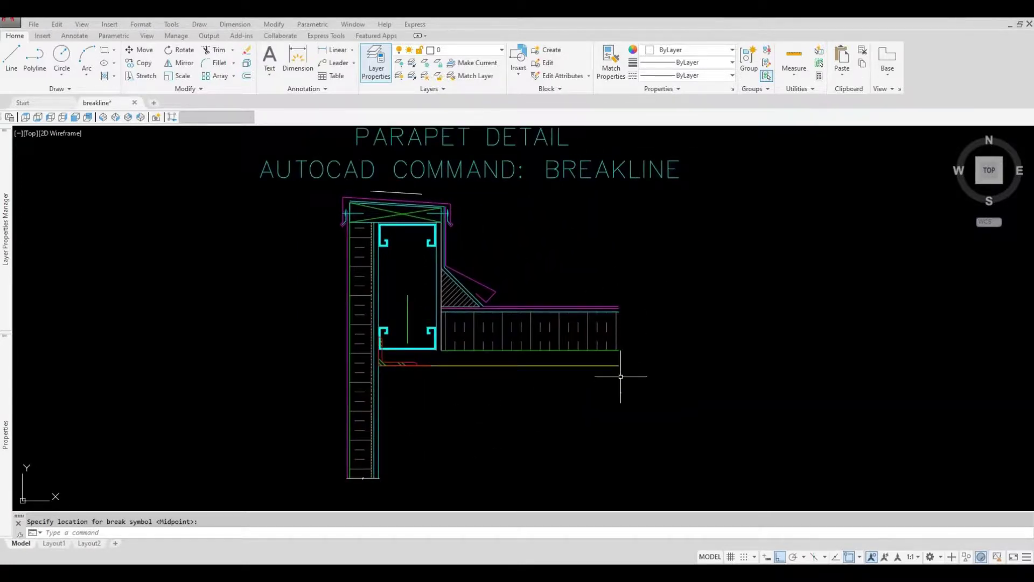
scroll(623, 360, "up", 1)
scroll(596, 324, "up", 3)
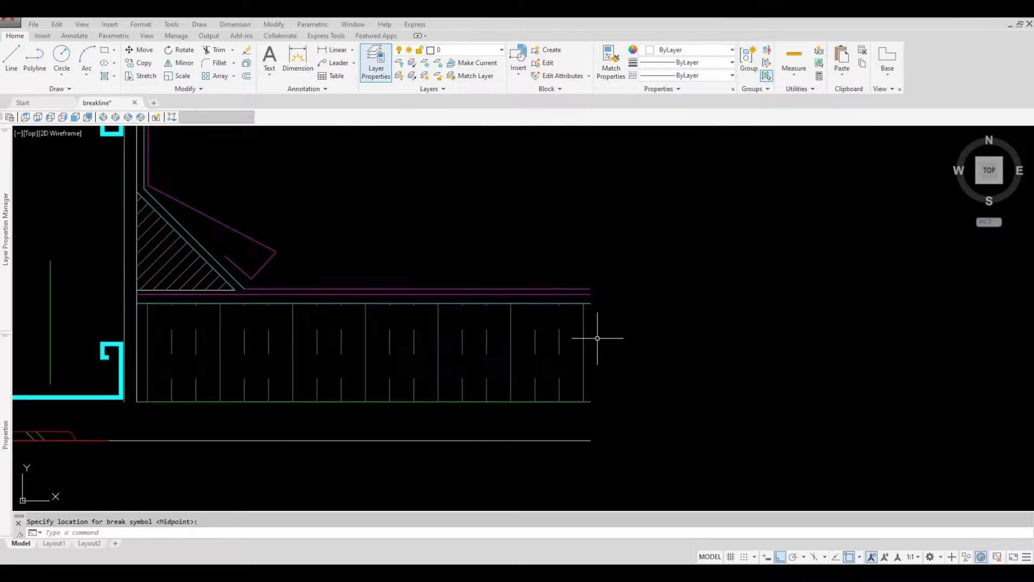
scroll(566, 323, "up", 1)
scroll(566, 323, "up", 1)
Step: At the roof deck's right end, start BREAKLINE with symbol size 10 and extension 8
middle_click_drag(579, 329, 553, 299)
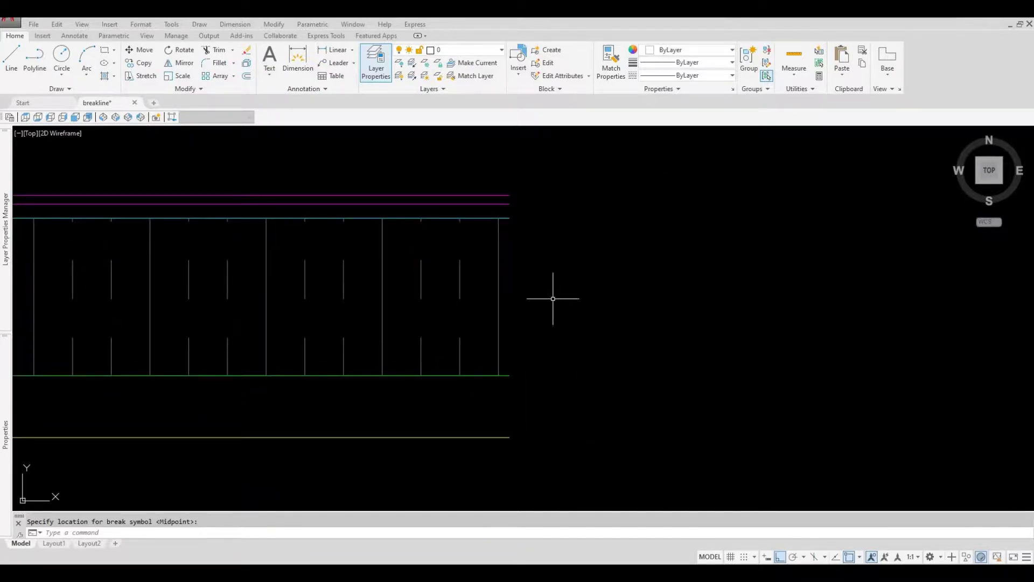
type("breakline")
key("Return")
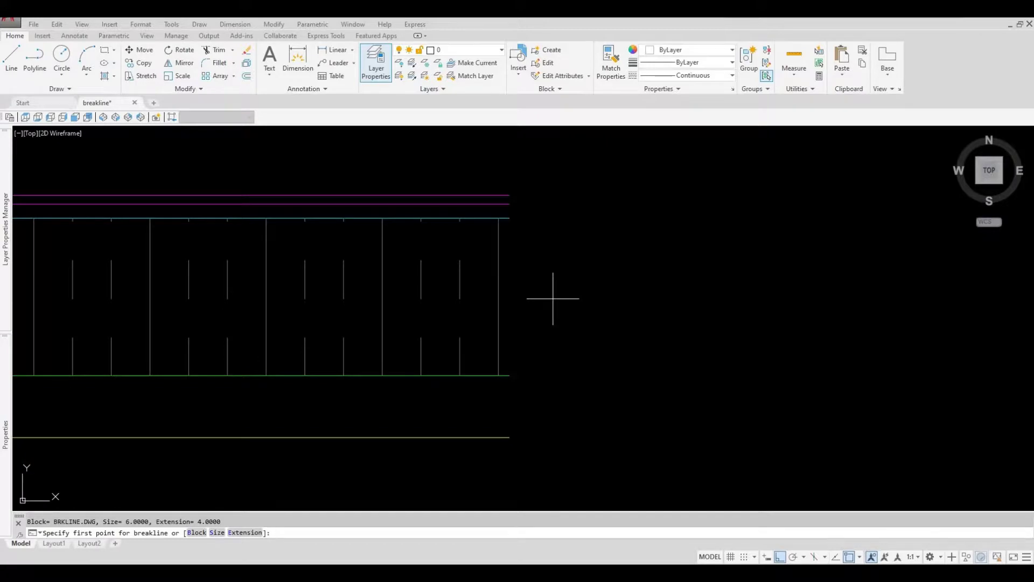
type("s")
key("Return")
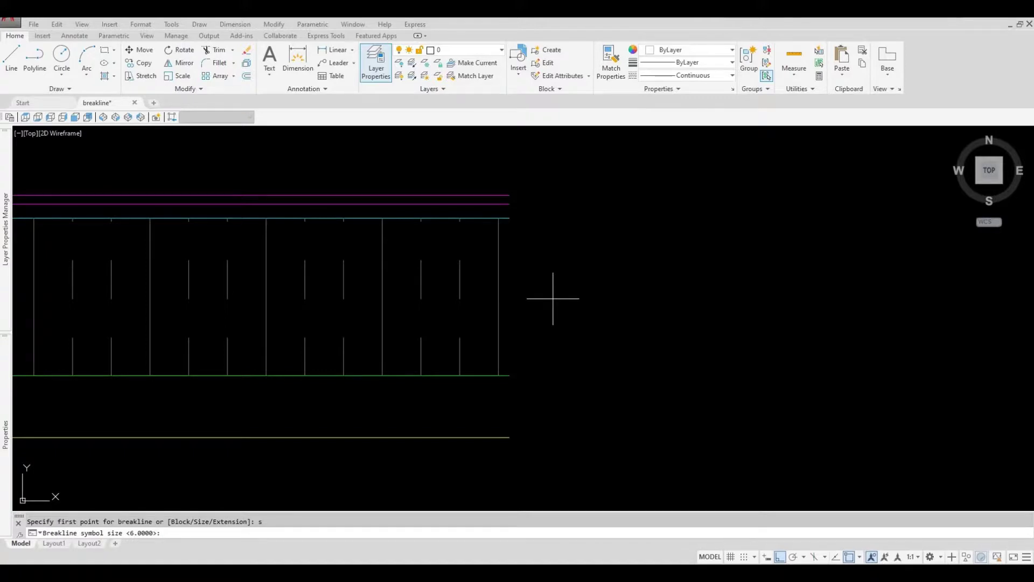
type("10")
key("Return")
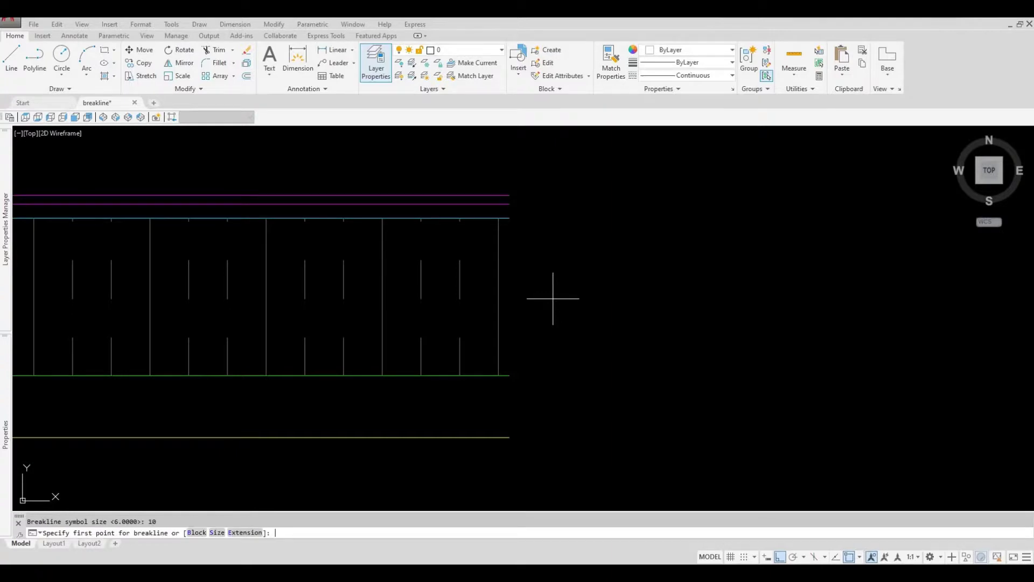
type("e")
key("Return")
type("8")
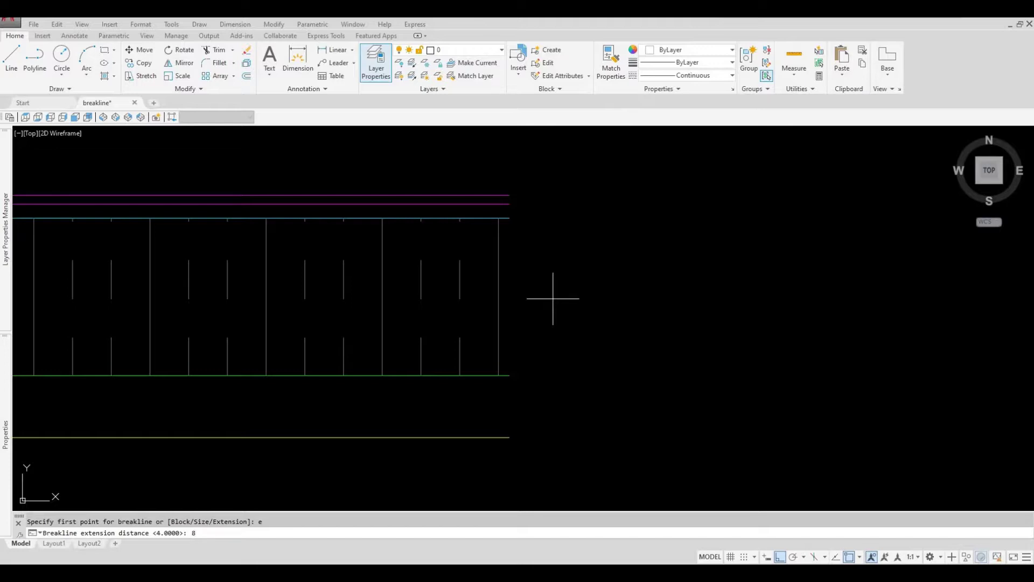
key("Return")
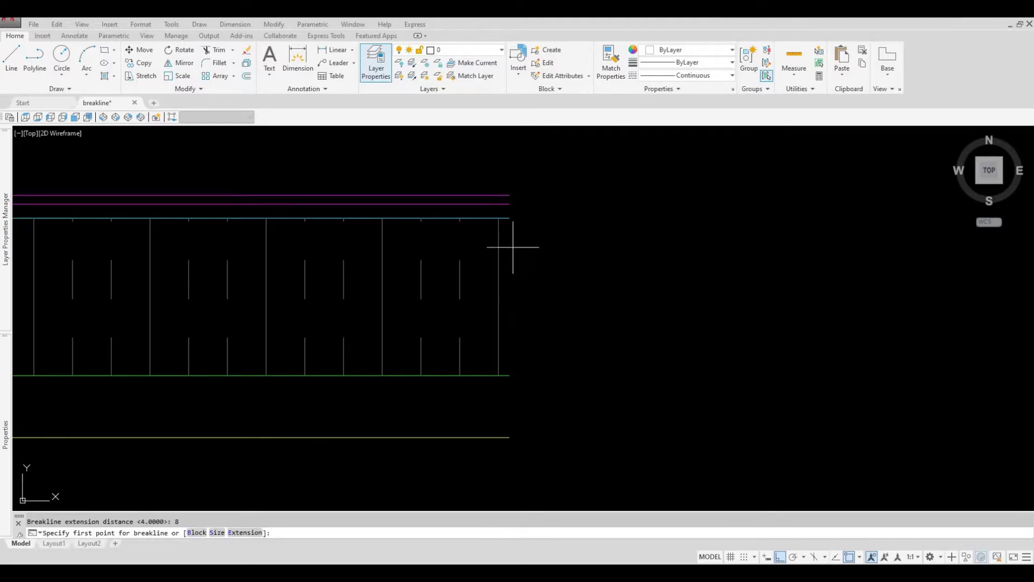
Step: Draw the breakline from the deck's top-right corner to the bottom line's end, symbol at midpoint
left_click(509, 194)
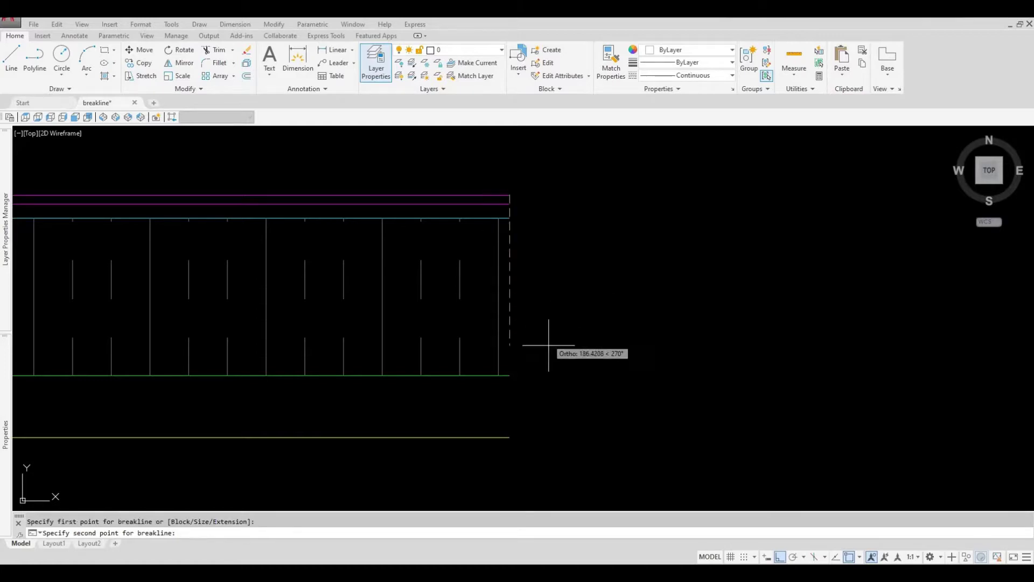
left_click(510, 436)
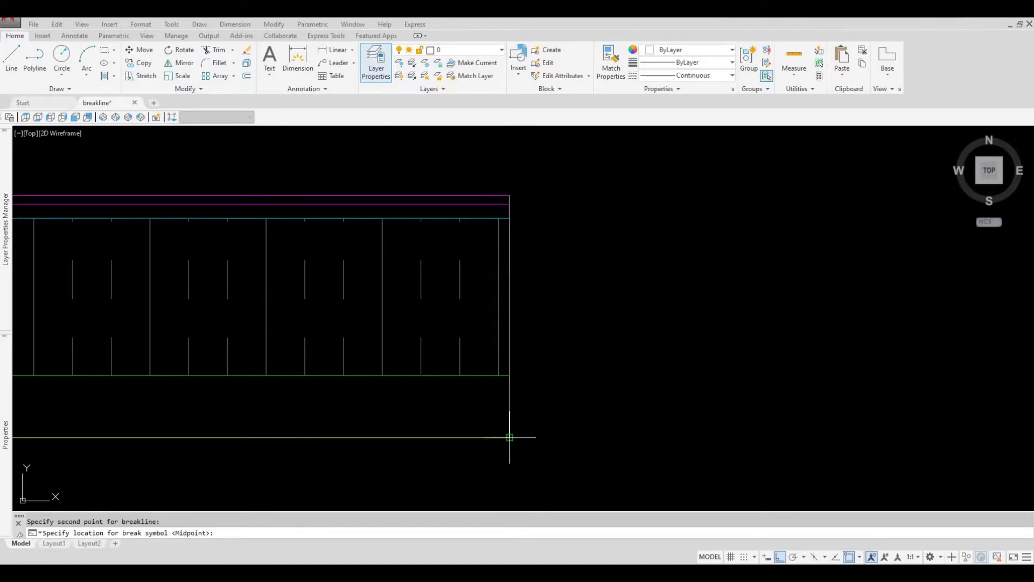
left_click(509, 317)
middle_click_drag(554, 323, 596, 309)
scroll(596, 309, "down", 3)
scroll(623, 289, "down", 2)
scroll(619, 330, "down", 1)
scroll(628, 352, "up", 1)
scroll(595, 300, "up", 2)
scroll(605, 281, "up", 2)
scroll(612, 288, "up", 1)
scroll(612, 288, "down", 1)
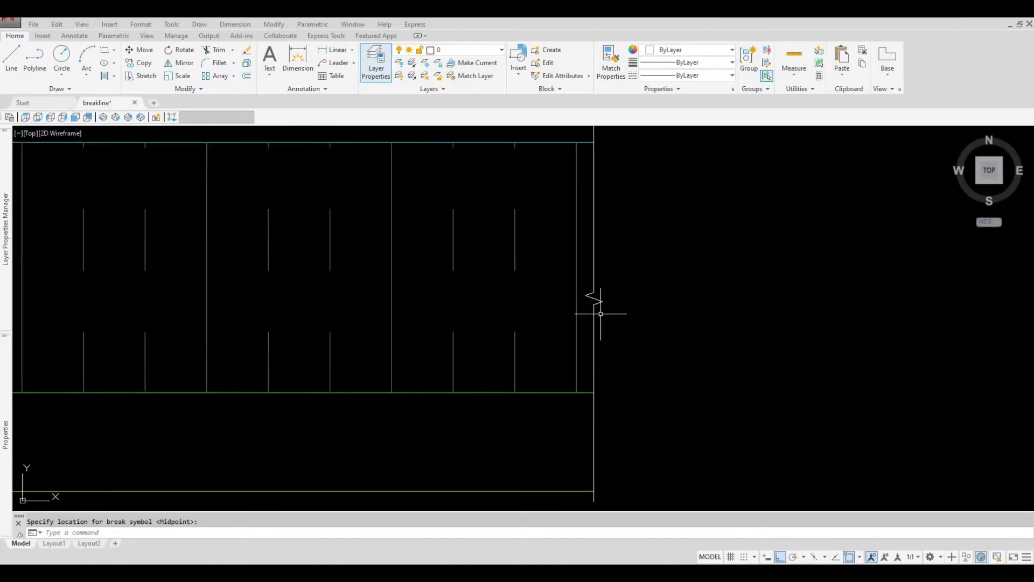
scroll(612, 288, "down", 1)
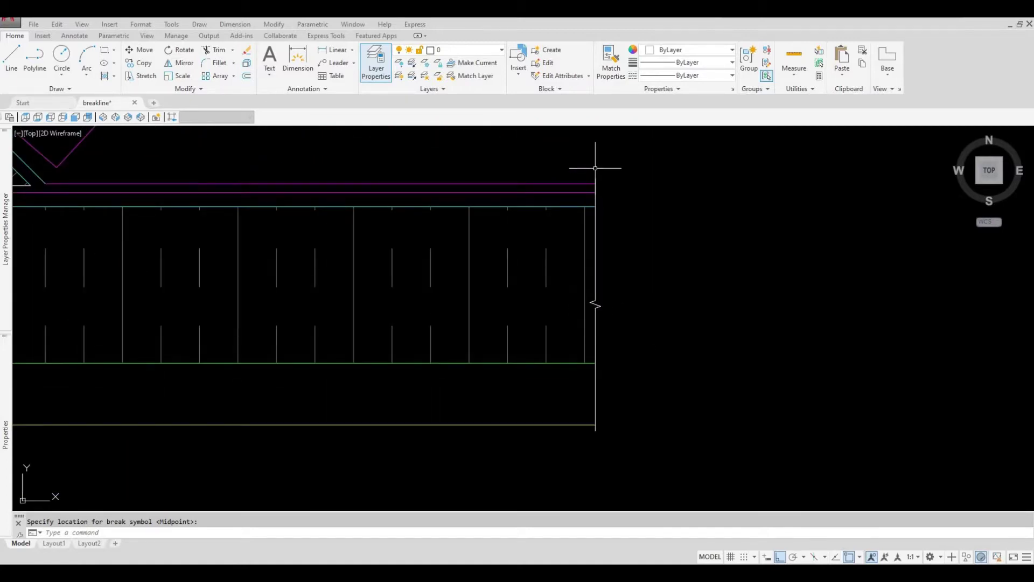
scroll(595, 302, "up", 1)
scroll(590, 286, "up", 1)
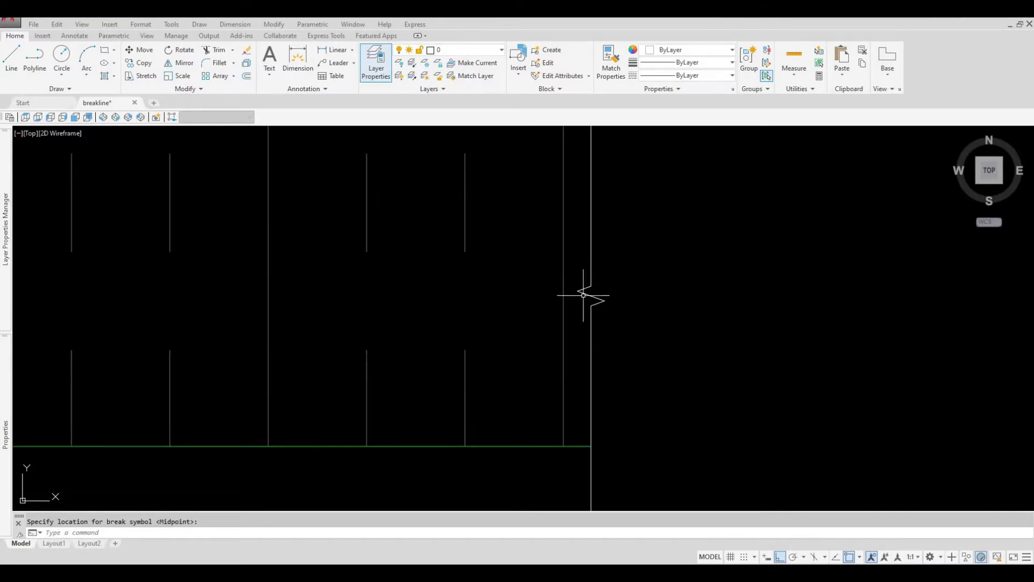
scroll(592, 319, "down", 1)
scroll(607, 369, "down", 1)
scroll(605, 324, "down", 1)
scroll(628, 316, "down", 1)
middle_click_drag(532, 338, 588, 257)
scroll(427, 370, "up", 2)
scroll(419, 364, "up", 1)
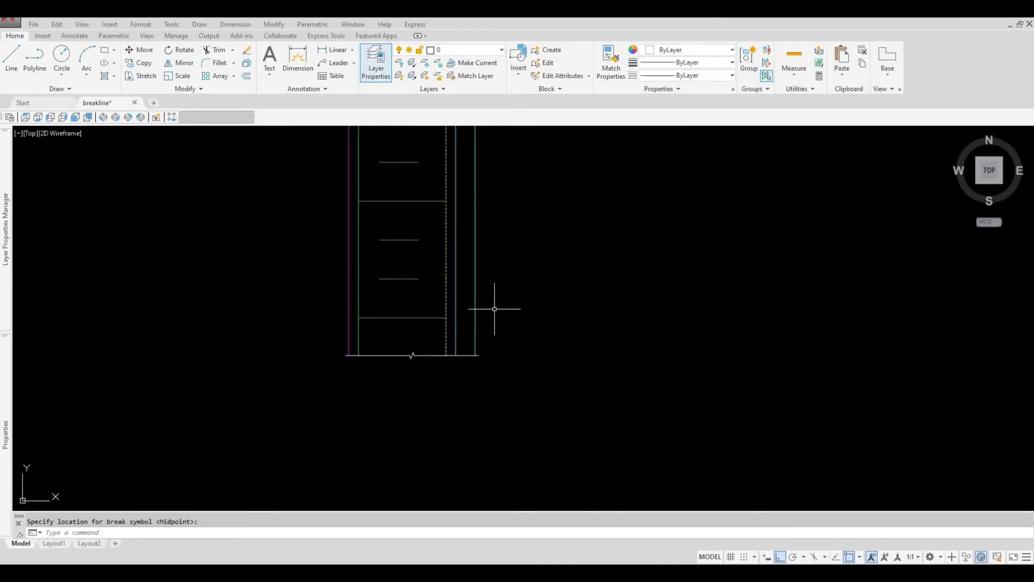
scroll(474, 381, "down", 2)
scroll(490, 369, "down", 1)
middle_click_drag(490, 370, 459, 426)
scroll(459, 426, "down", 2)
scroll(464, 416, "up", 2)
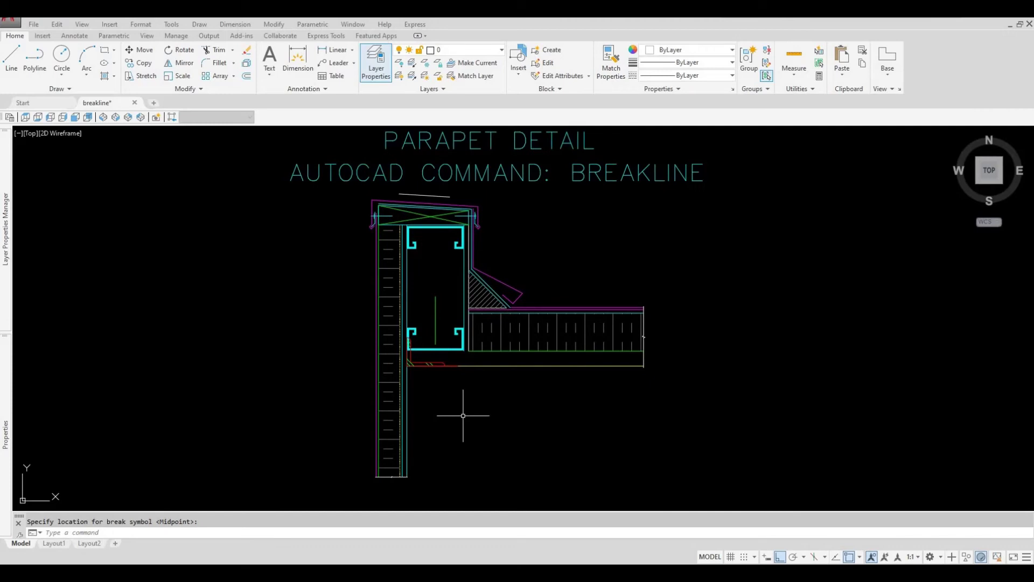